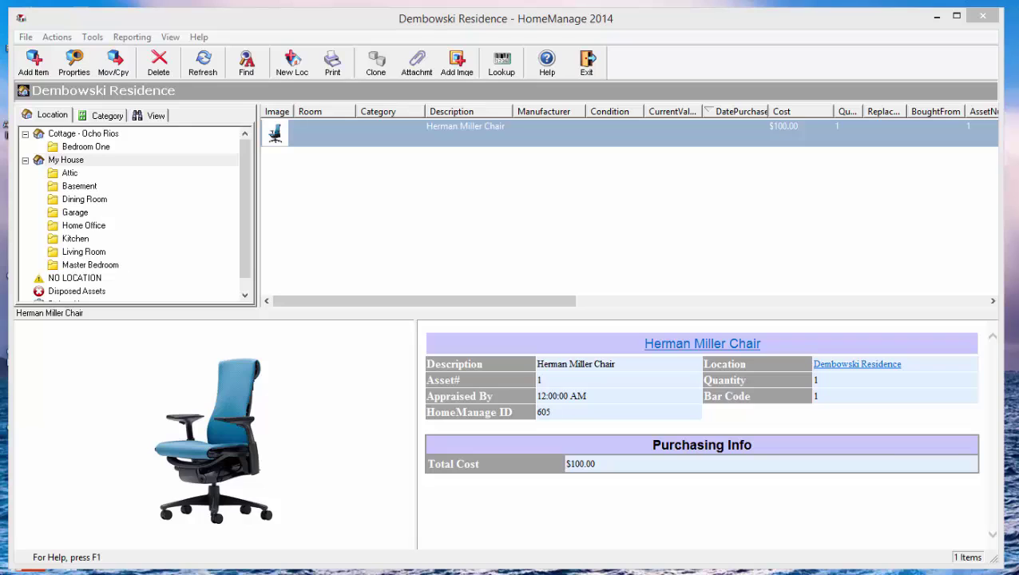
# Start a new location form, then dismiss it without creating anything
pyautogui.click(341, 28)
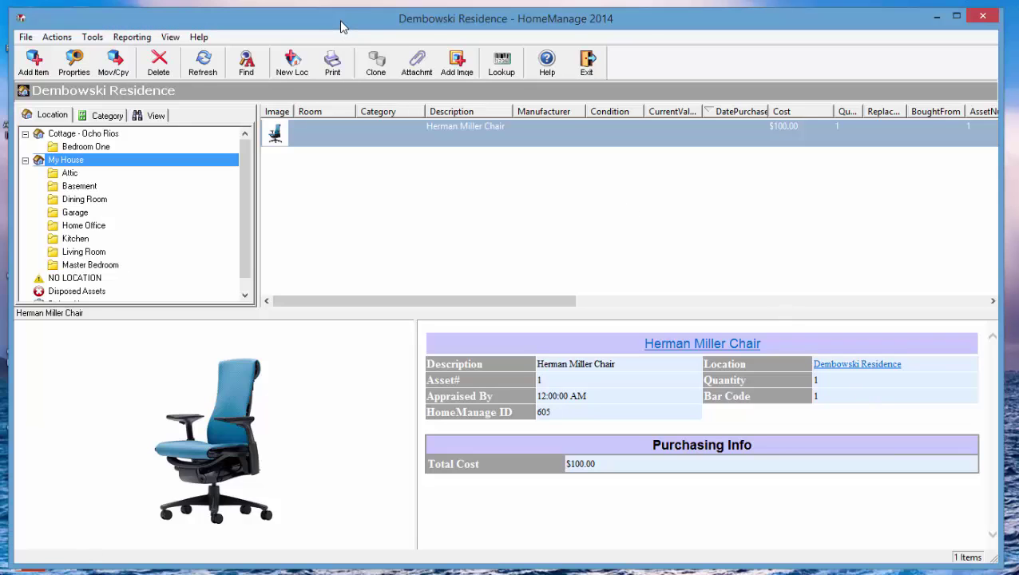
pyautogui.click(292, 70)
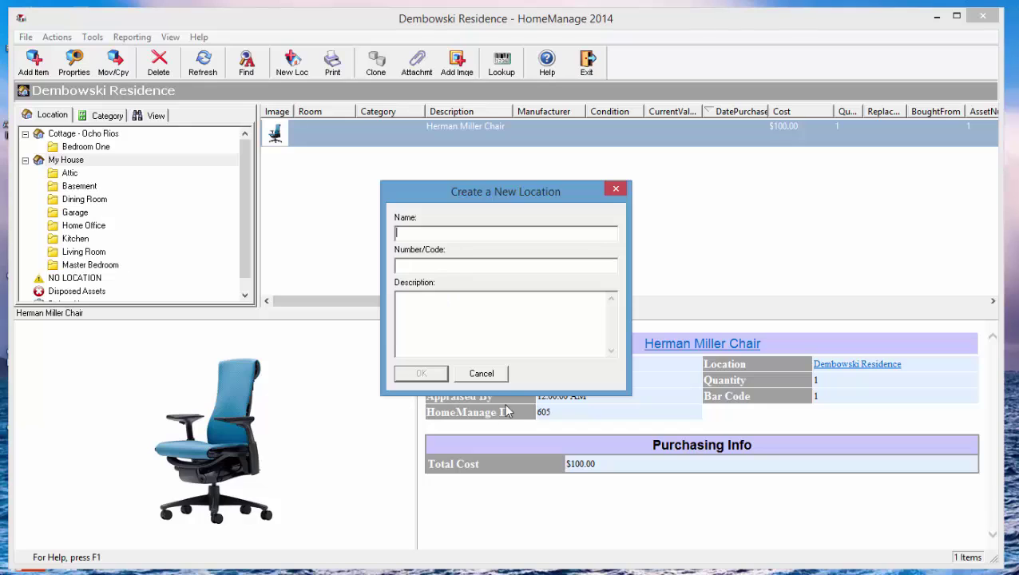
pyautogui.click(501, 374)
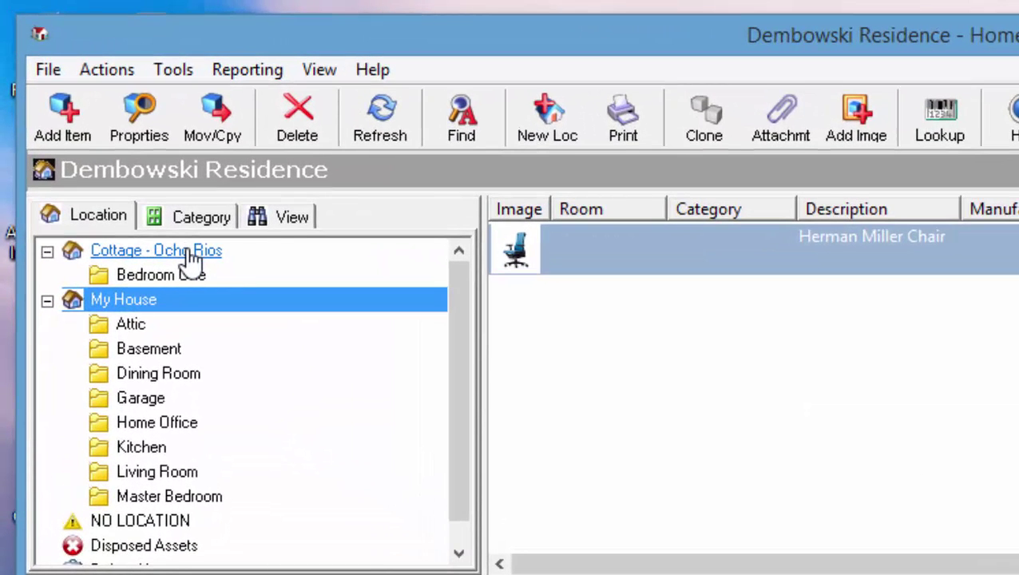
# Rename the My House location to 'Dembowski Residence' and reselect it
pyautogui.click(136, 307)
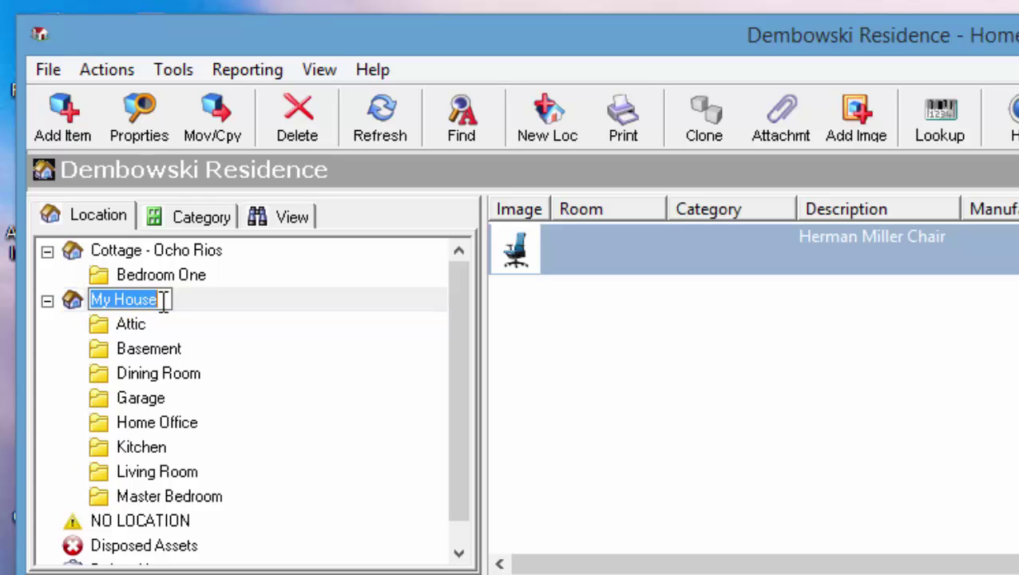
pyautogui.write('Dembow')
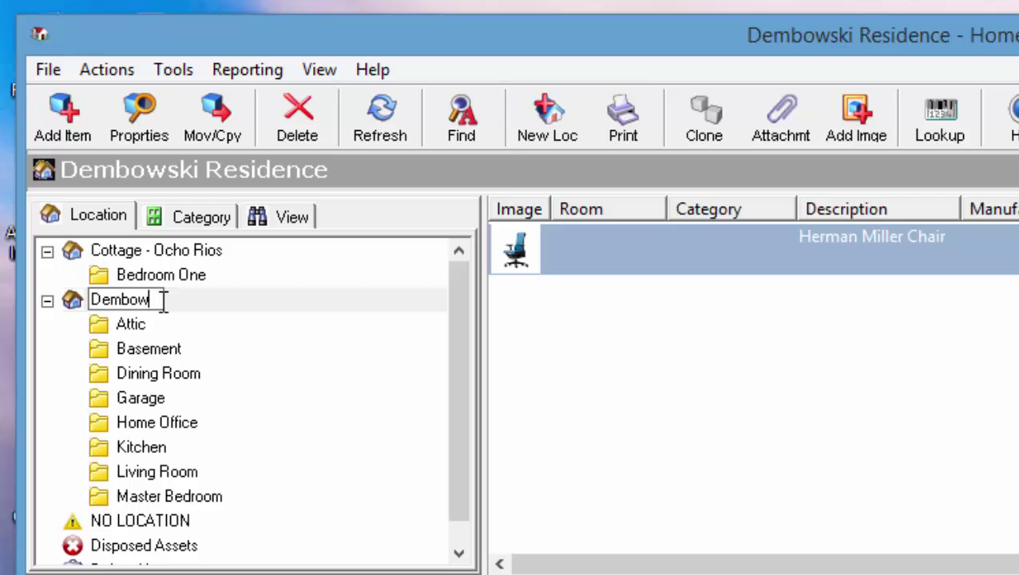
pyautogui.write('ski Re')
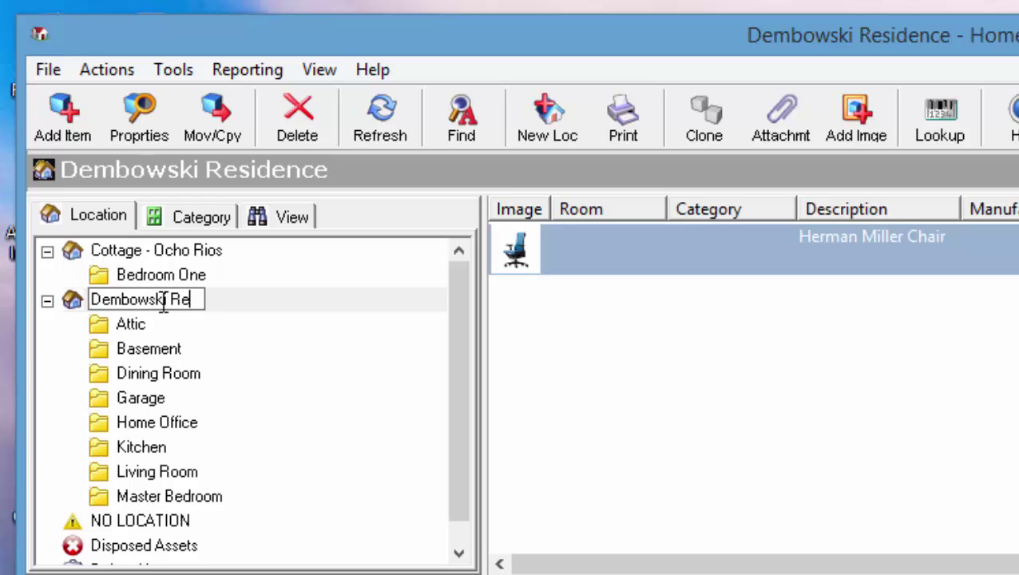
pyautogui.write('sidence')
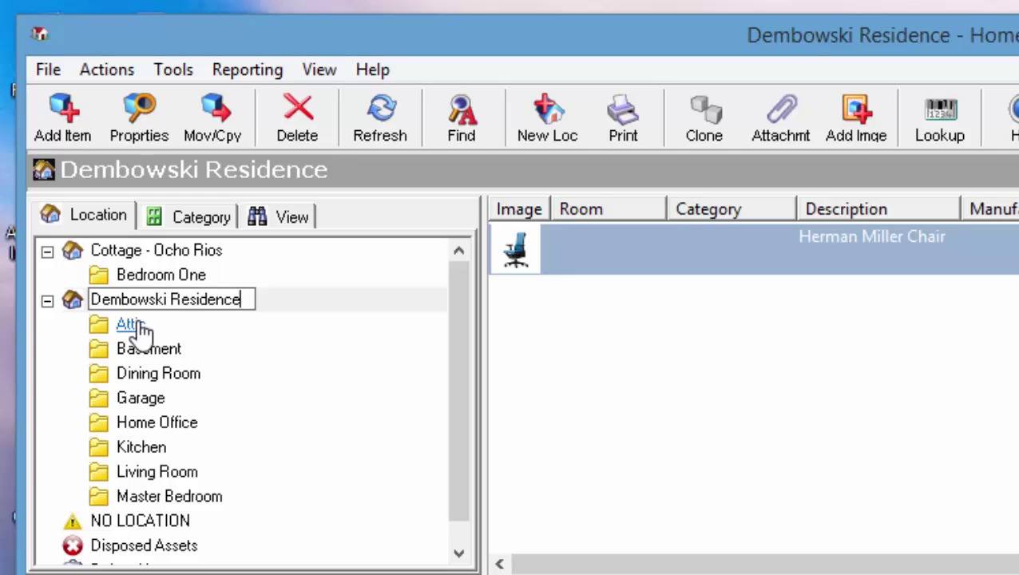
pyautogui.click(137, 325)
pyautogui.click(163, 305)
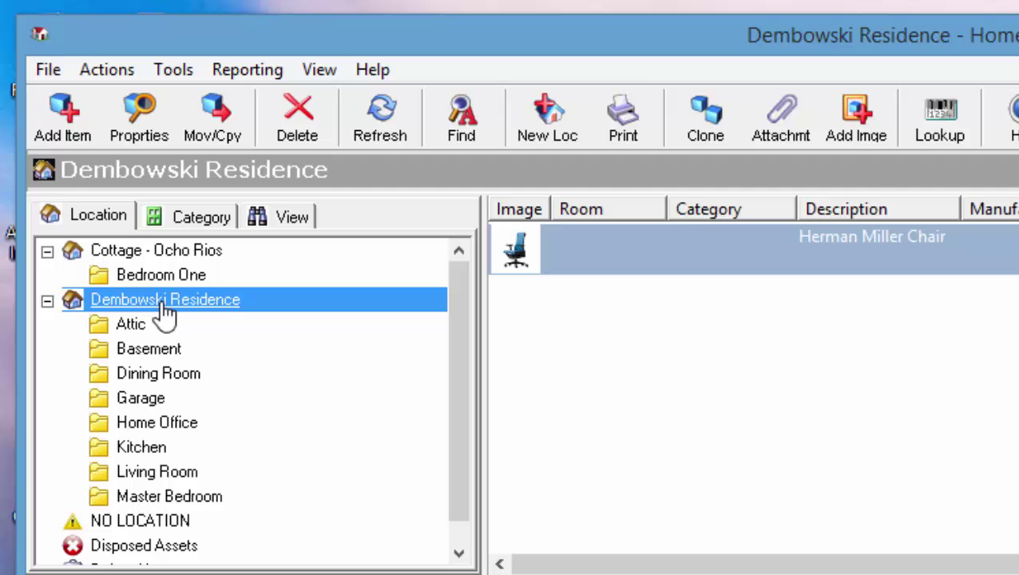
pyautogui.rightClick(165, 303)
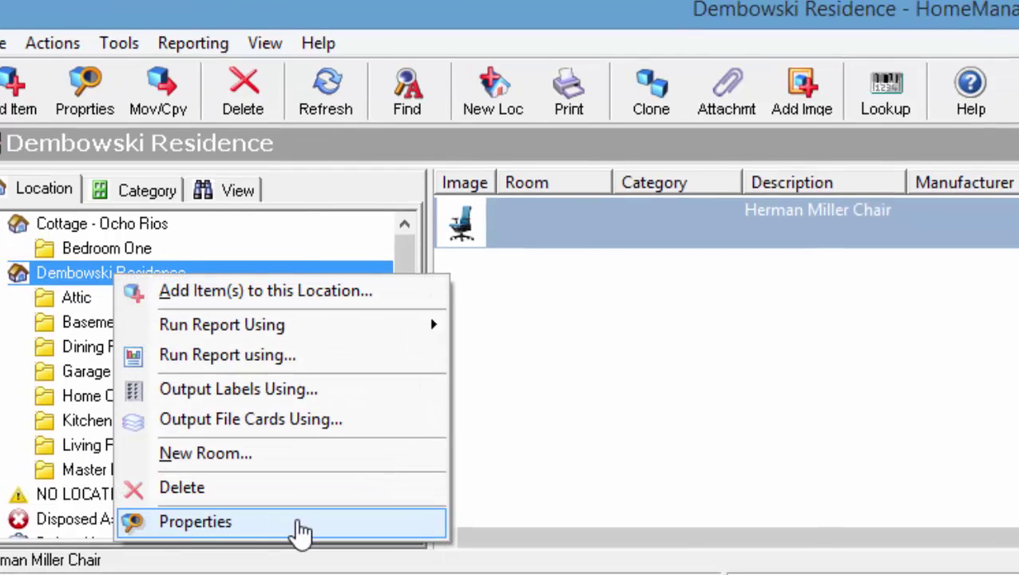
pyautogui.click(349, 551)
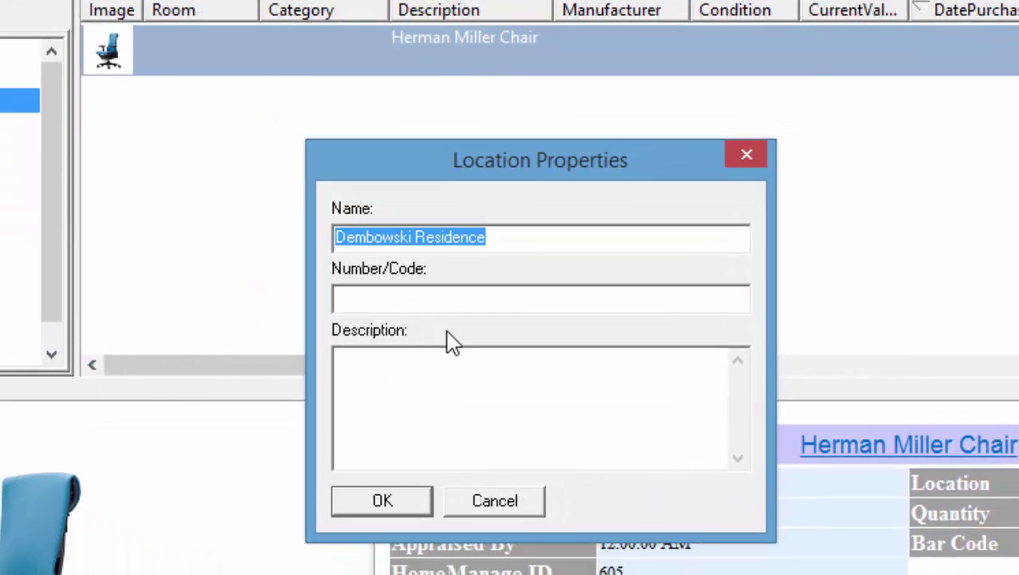
pyautogui.click(422, 301)
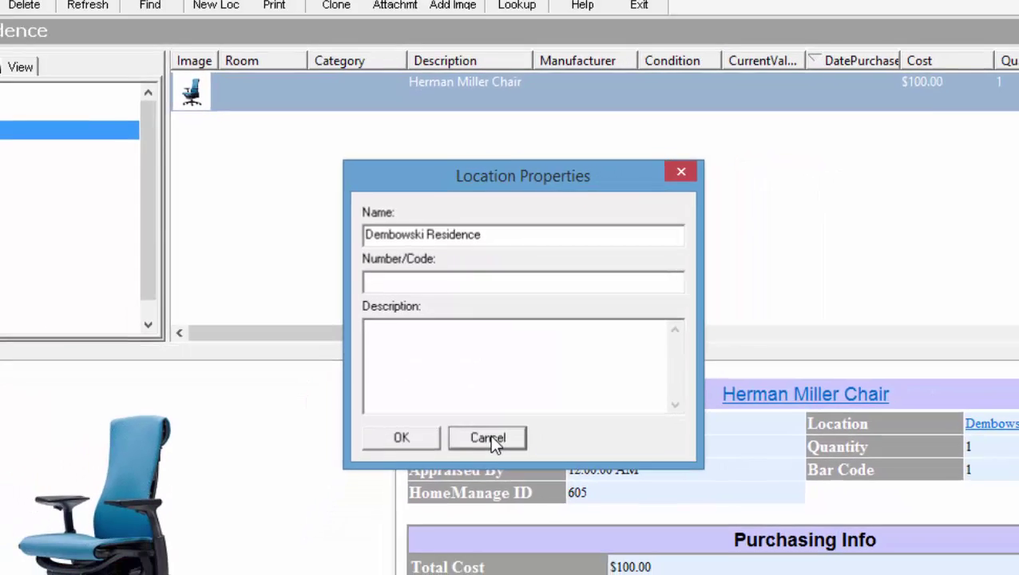
pyautogui.click(498, 503)
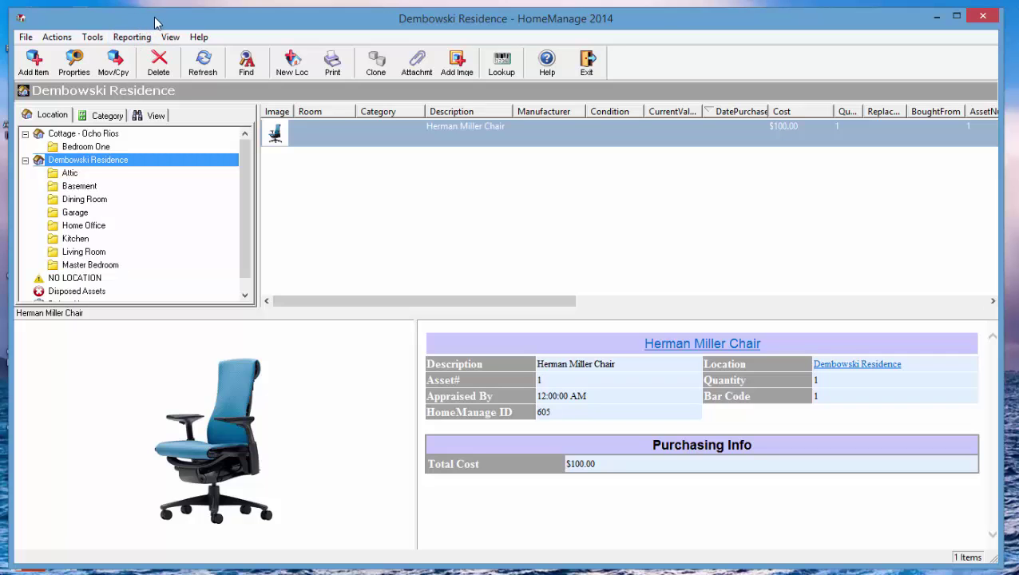
# Open the AssetList report in the Report Designer via Reporting > Edit Report
pyautogui.click(142, 37)
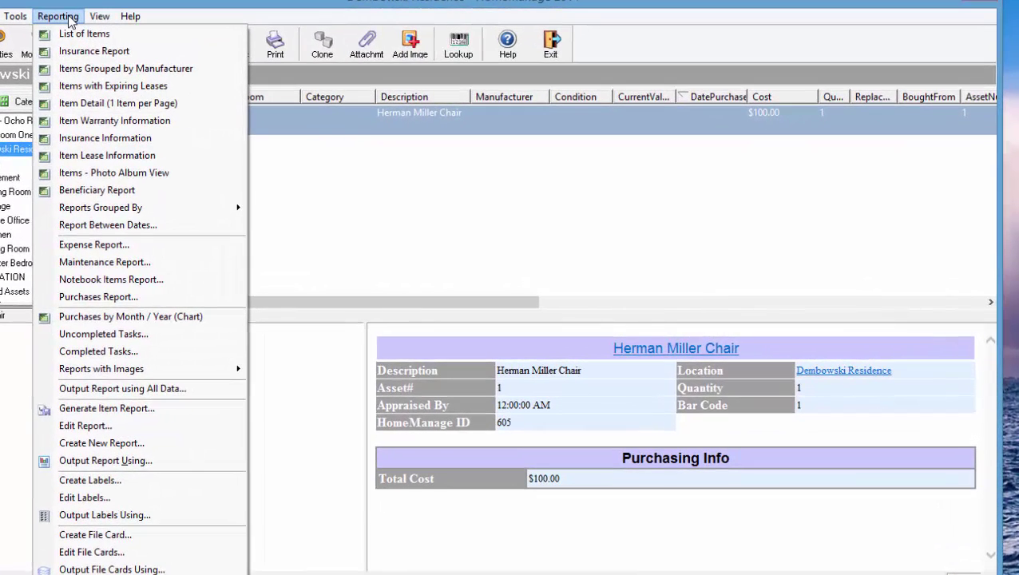
pyautogui.click(88, 425)
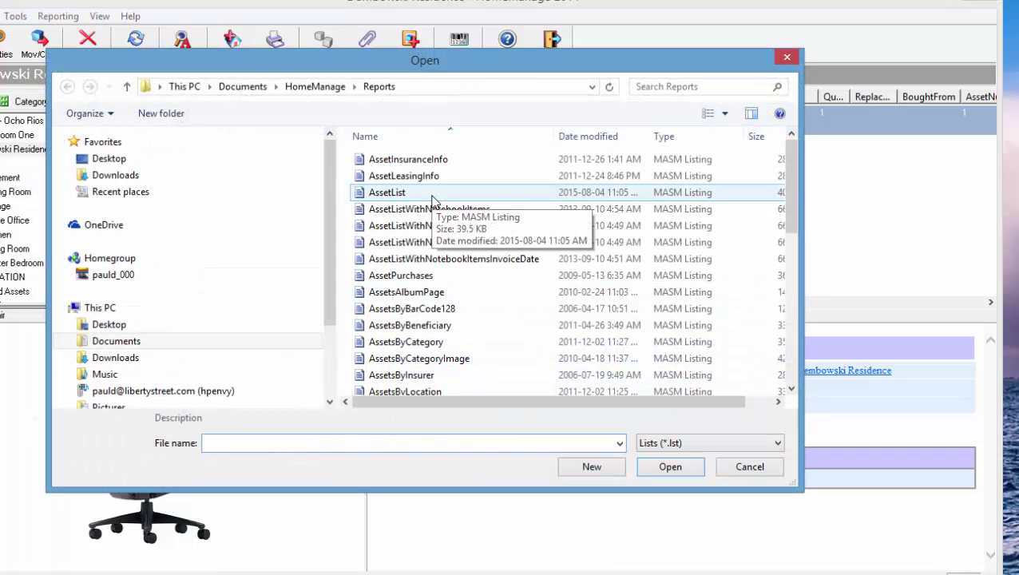
pyautogui.click(431, 195)
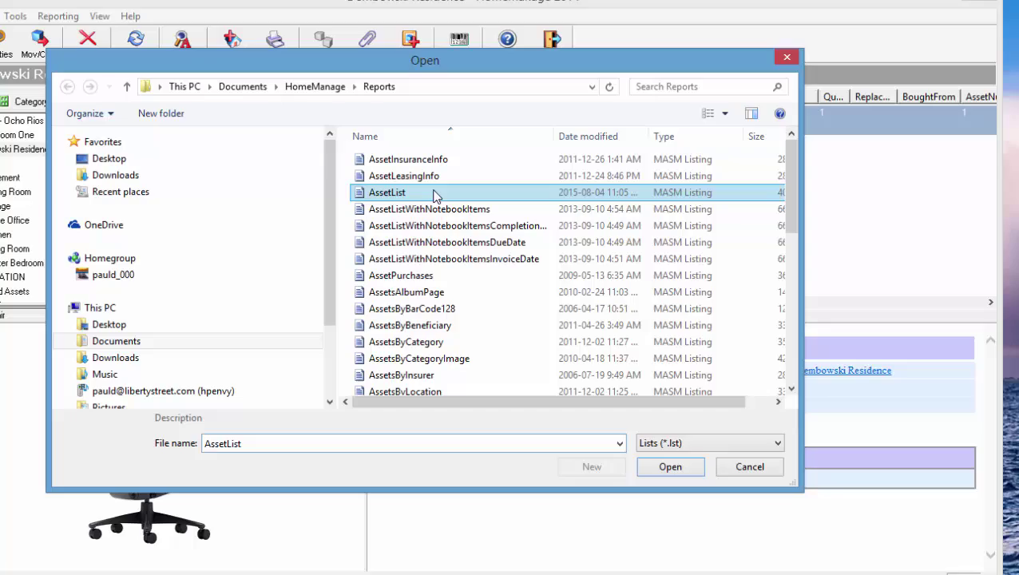
pyautogui.click(674, 464)
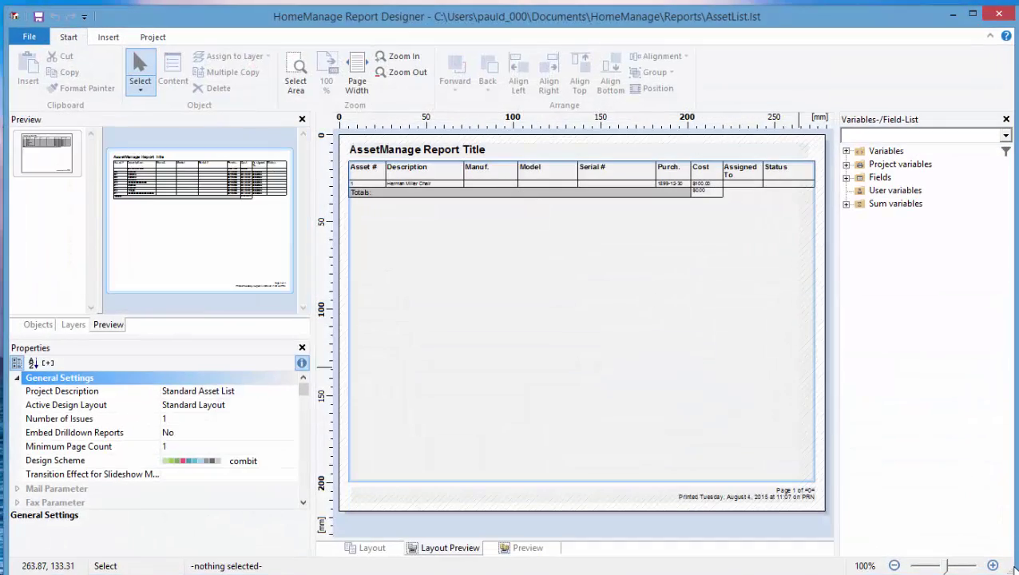
# Shrink the AssetManage Report Title text box to about 161 mm wide
pyautogui.click(540, 153)
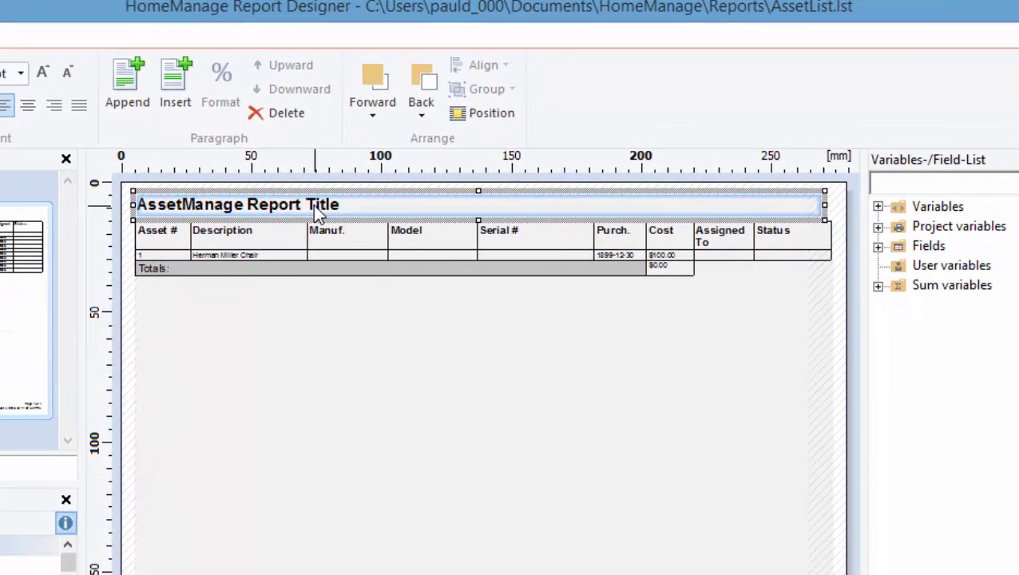
pyautogui.moveTo(824, 205); pyautogui.dragTo(556, 206)
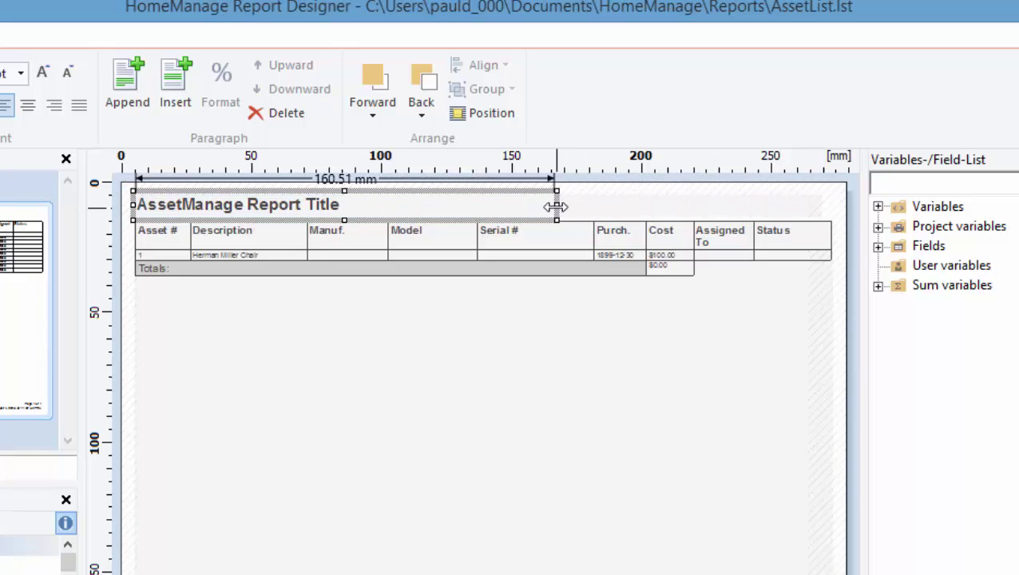
pyautogui.moveTo(556, 207); pyautogui.dragTo(560, 207)
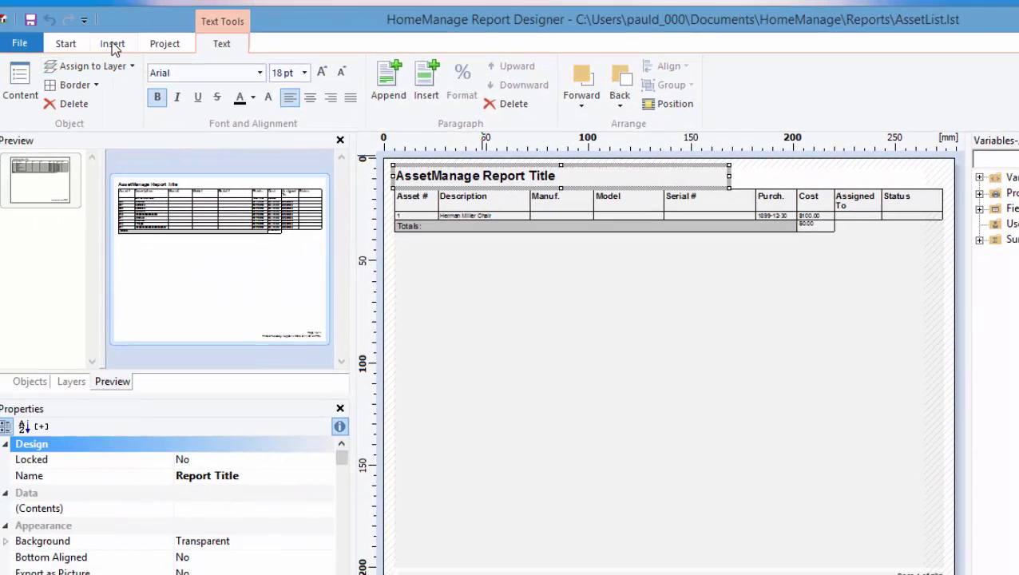
# Draw a new text object at the report's top right with the Insert tab's Text tool
pyautogui.click(112, 45)
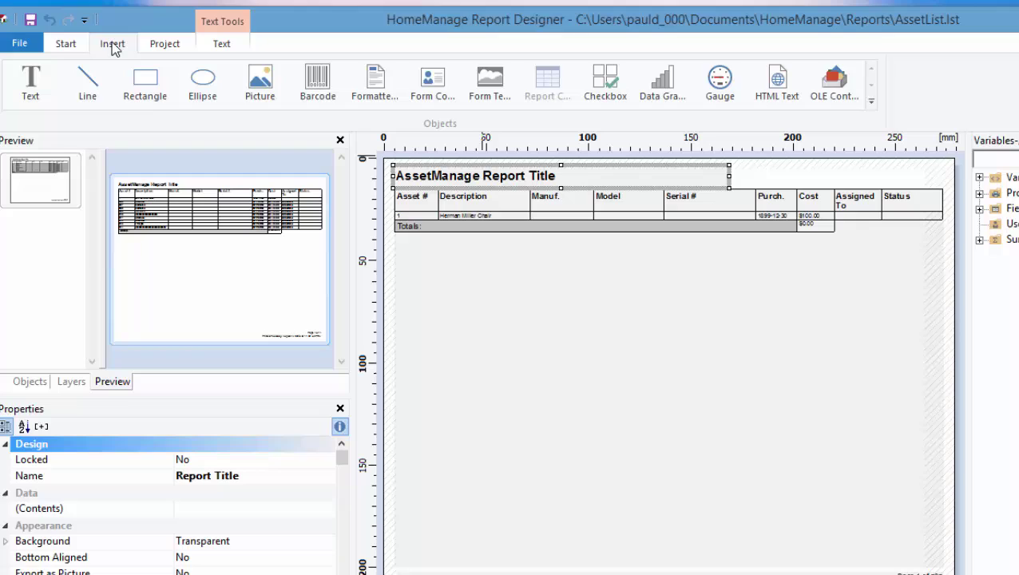
pyautogui.click(31, 86)
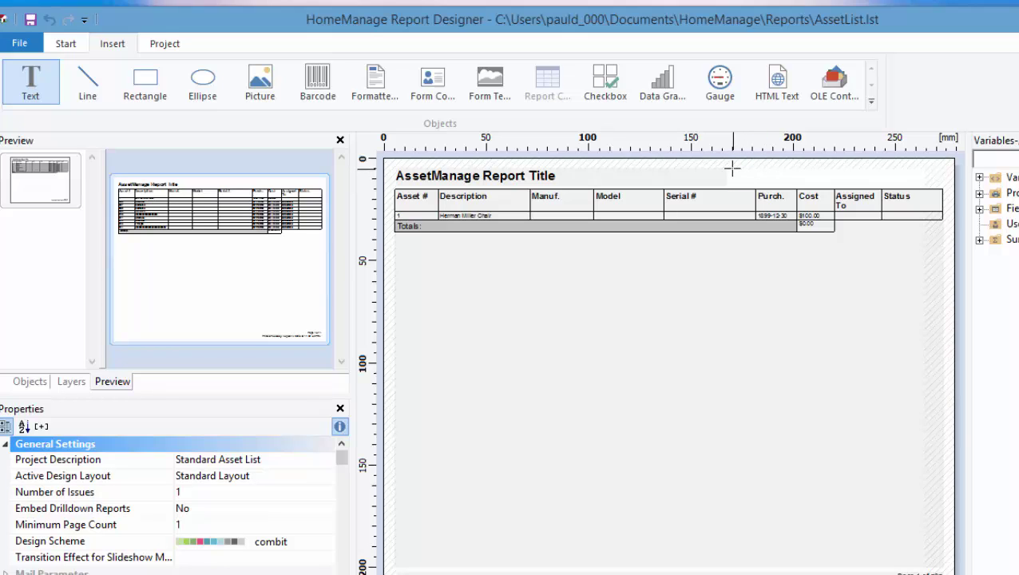
pyautogui.moveTo(733, 167); pyautogui.dragTo(925, 185)
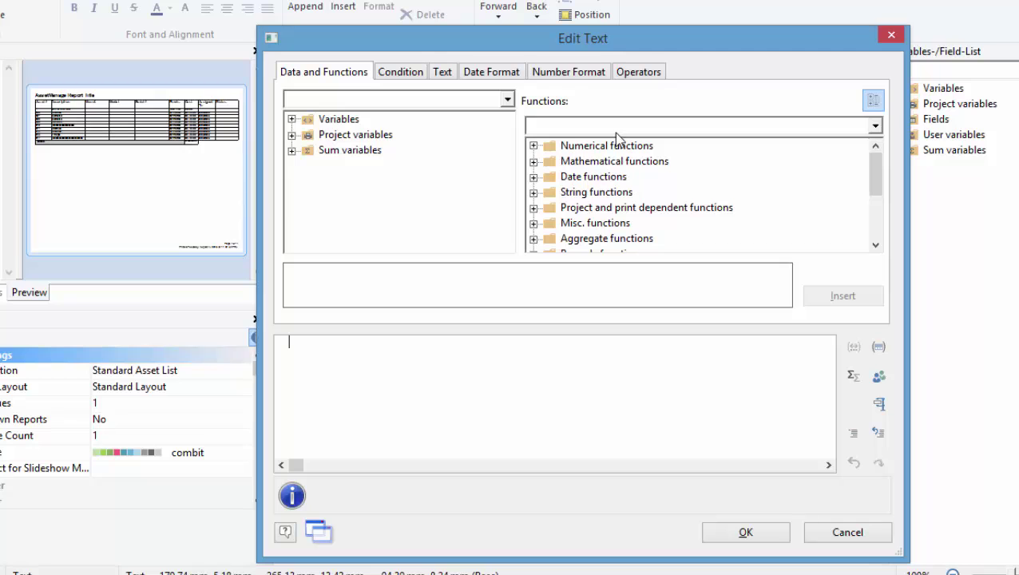
# Enter "Ocho Rios Home Inventory" as the new text box's expression and confirm
pyautogui.moveTo(592, 44); pyautogui.dragTo(625, 32)
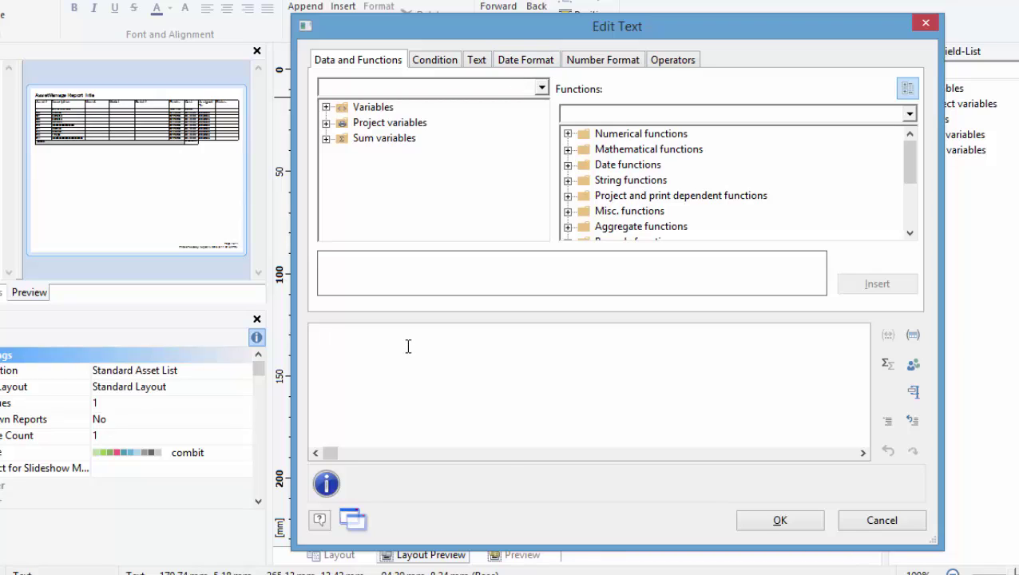
pyautogui.write('"Ochor')
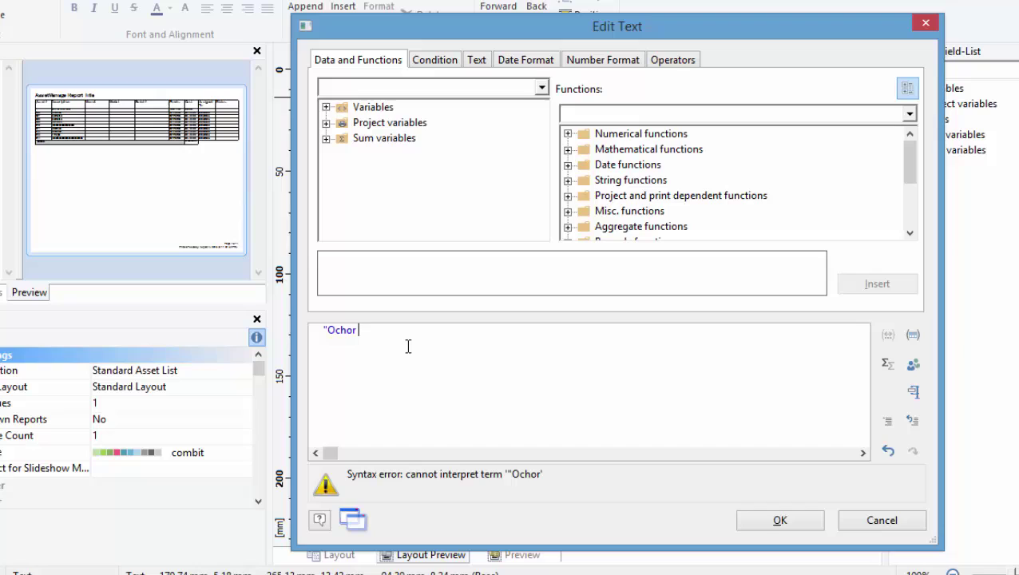
pyautogui.press('BackSpace')
pyautogui.write('Rios Home Invento')
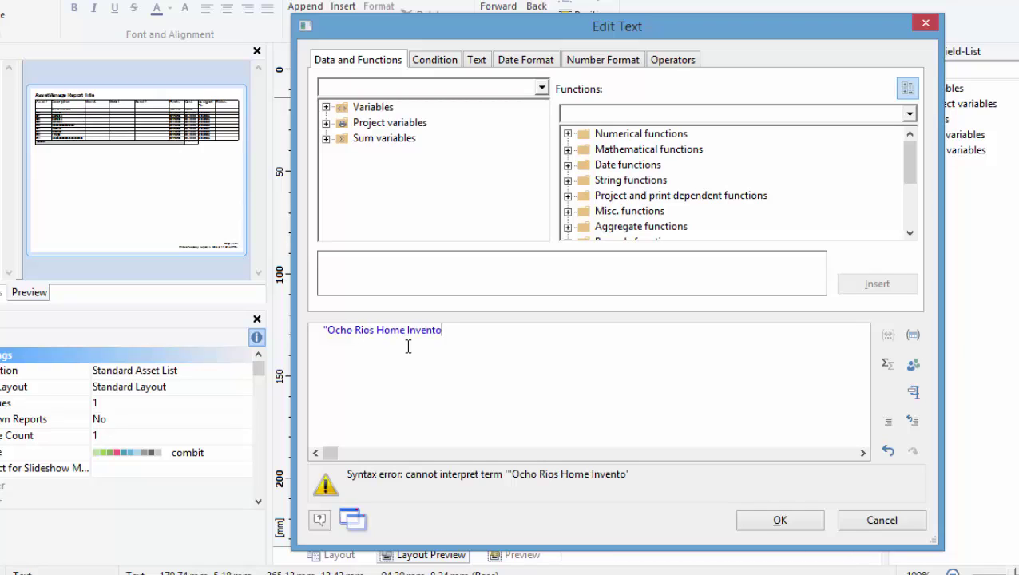
pyautogui.write('ry"')
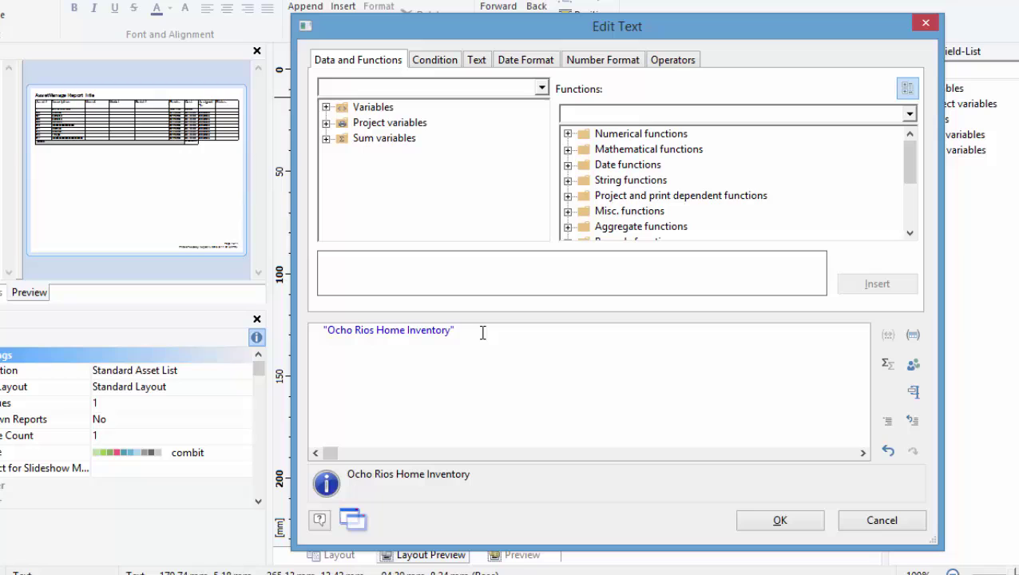
pyautogui.click(773, 523)
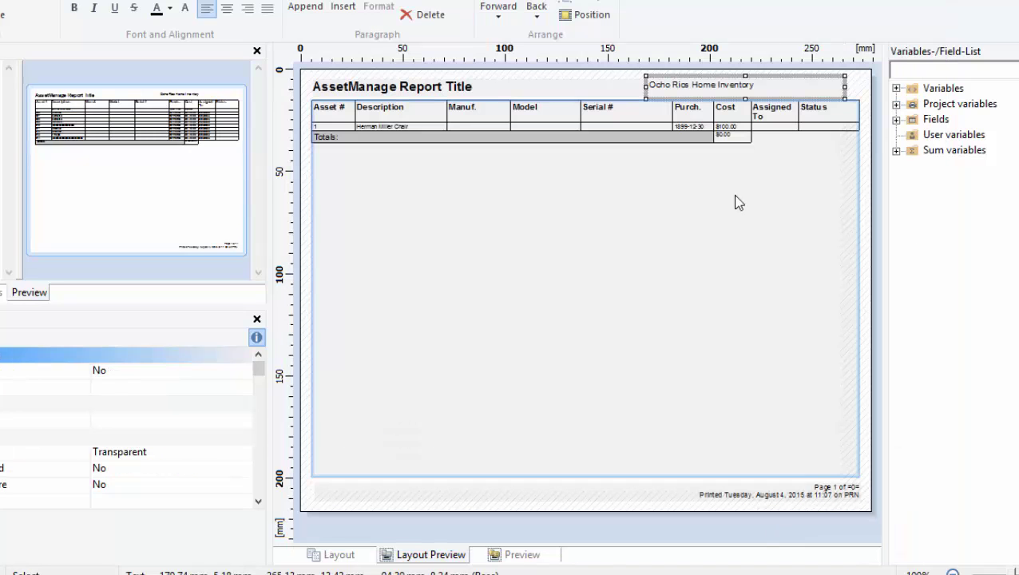
# Set the Ocho Rios Home Inventory heading font to Bold 18 pt, then save AssetList
pyautogui.doubleClick(706, 92)
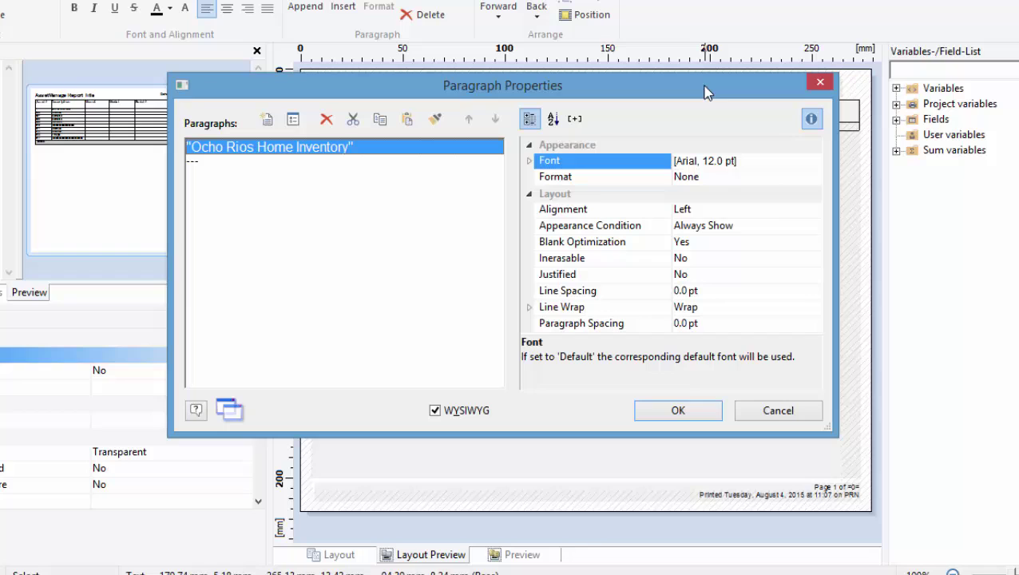
pyautogui.moveTo(811, 160)
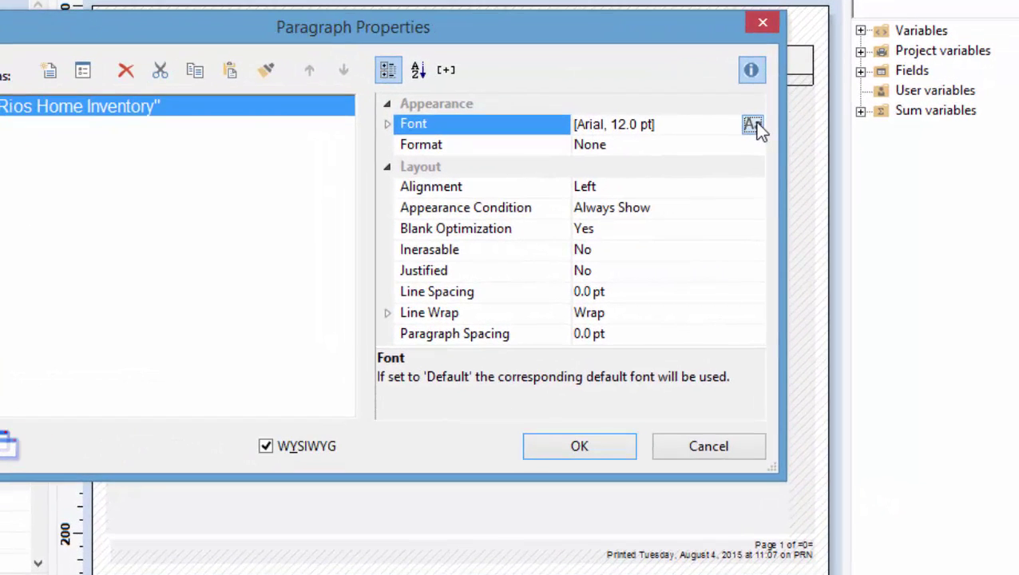
pyautogui.click(754, 123)
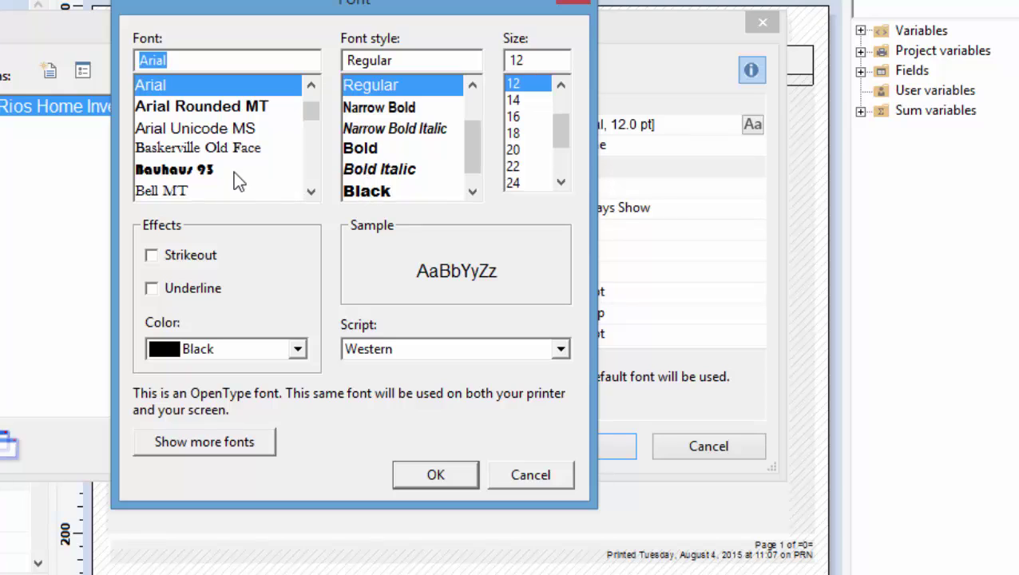
pyautogui.click(379, 154)
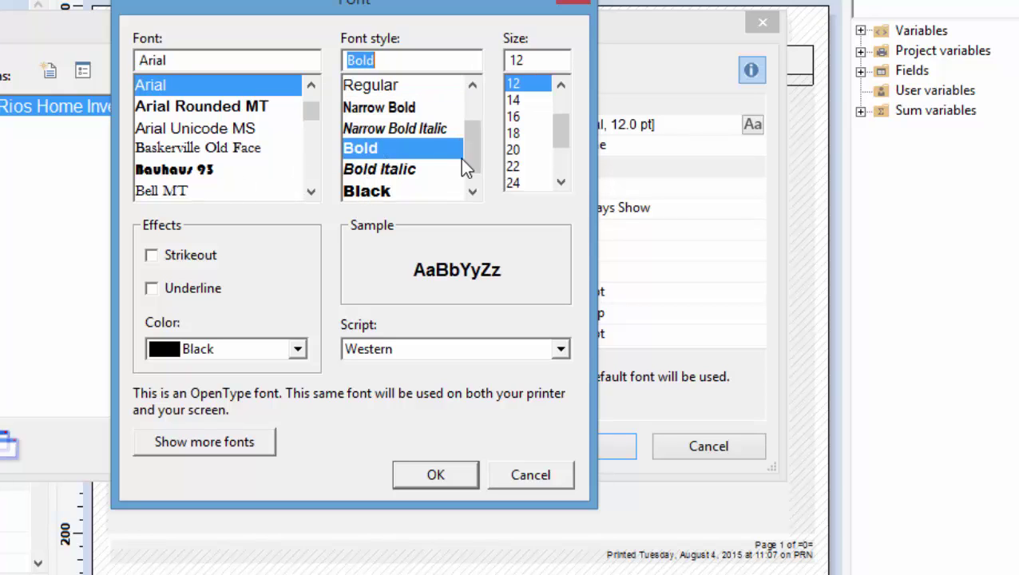
pyautogui.click(527, 138)
pyautogui.click(448, 478)
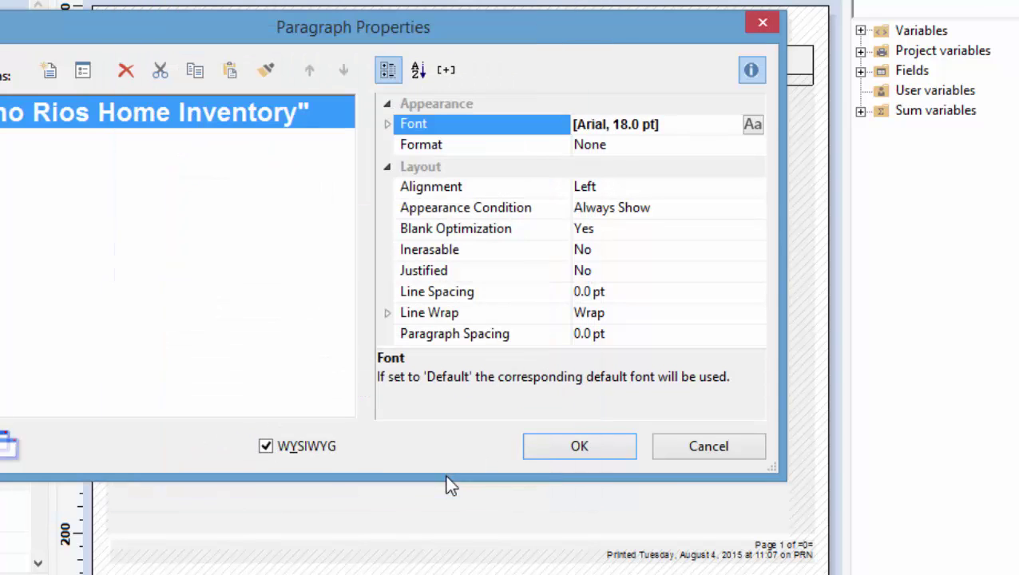
pyautogui.click(609, 444)
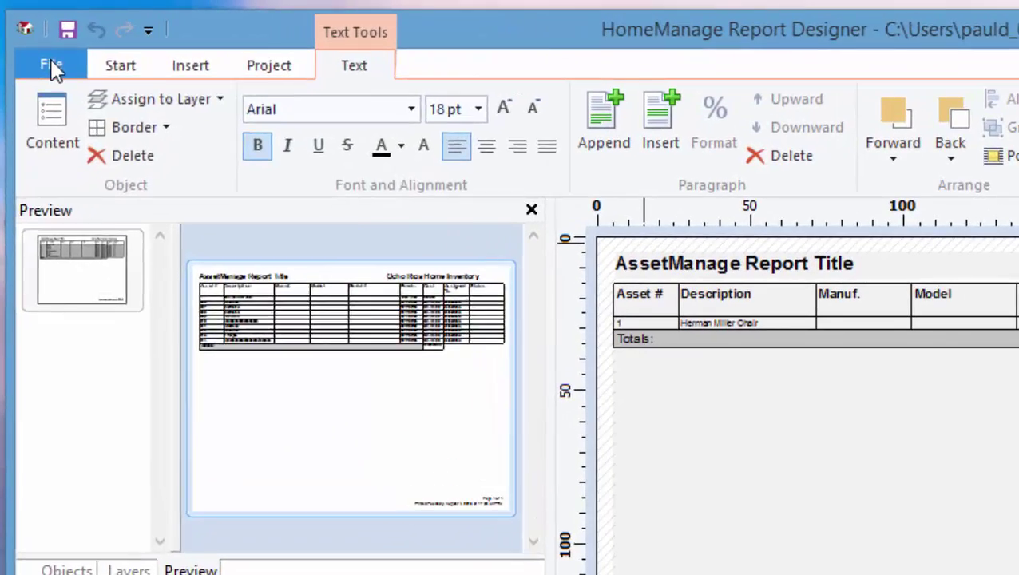
pyautogui.click(29, 38)
pyautogui.click(98, 256)
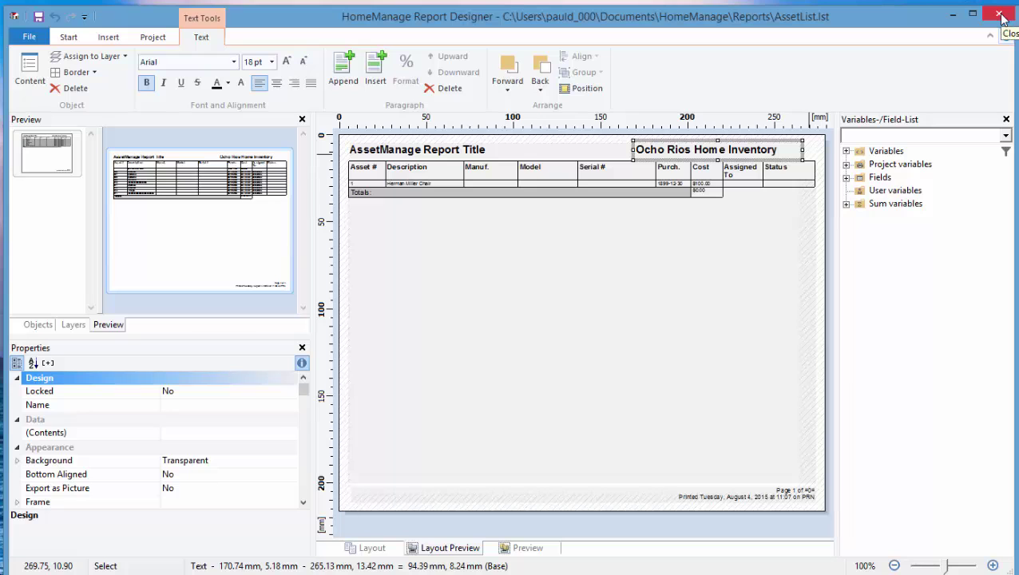
# Close the Report Designer and run the List of Items report
pyautogui.click(999, 15)
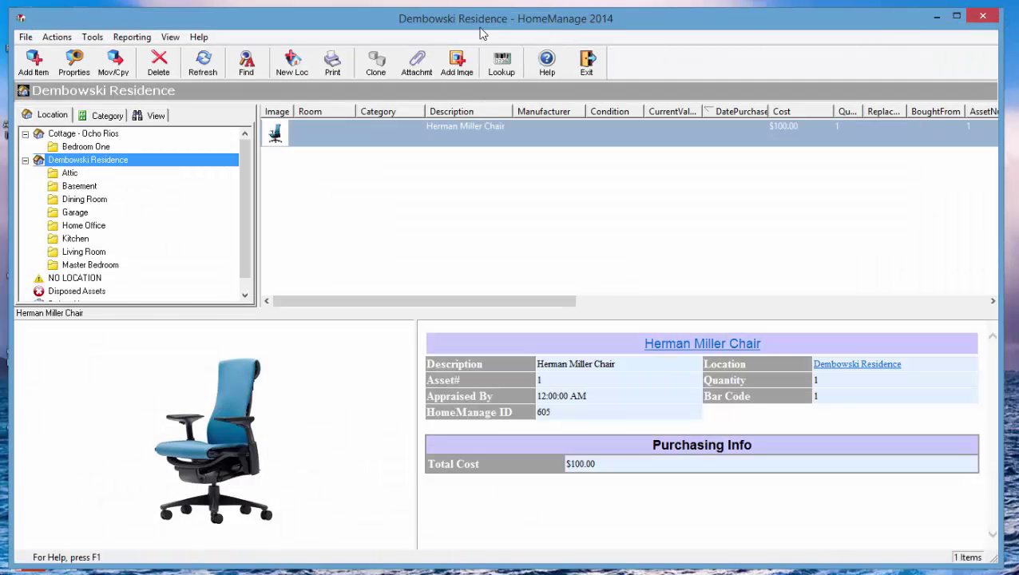
pyautogui.click(133, 37)
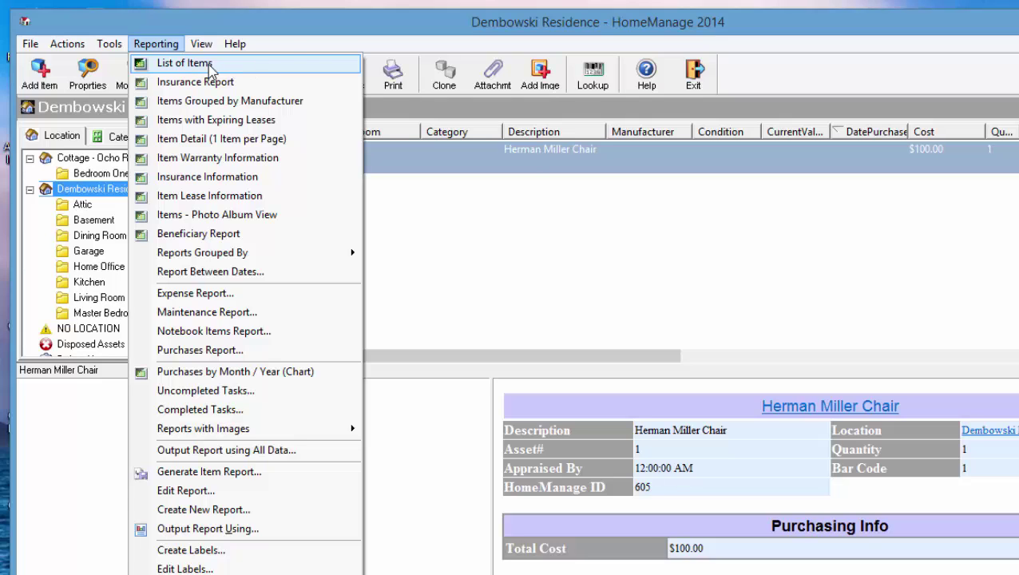
pyautogui.click(210, 71)
# Send the report to Preview, generate it, then close the print preview
pyautogui.click(407, 282)
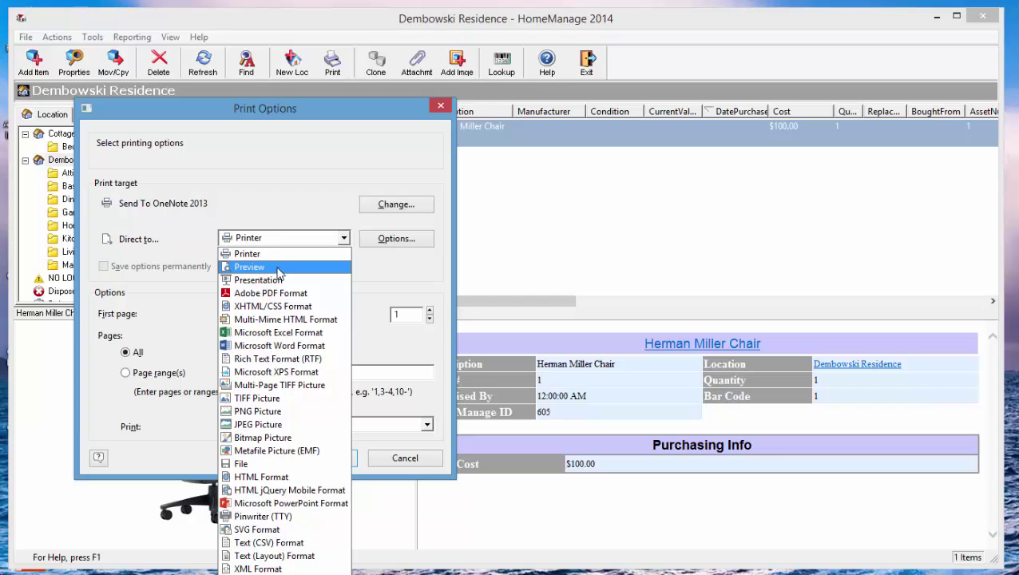
pyautogui.click(278, 268)
pyautogui.click(342, 461)
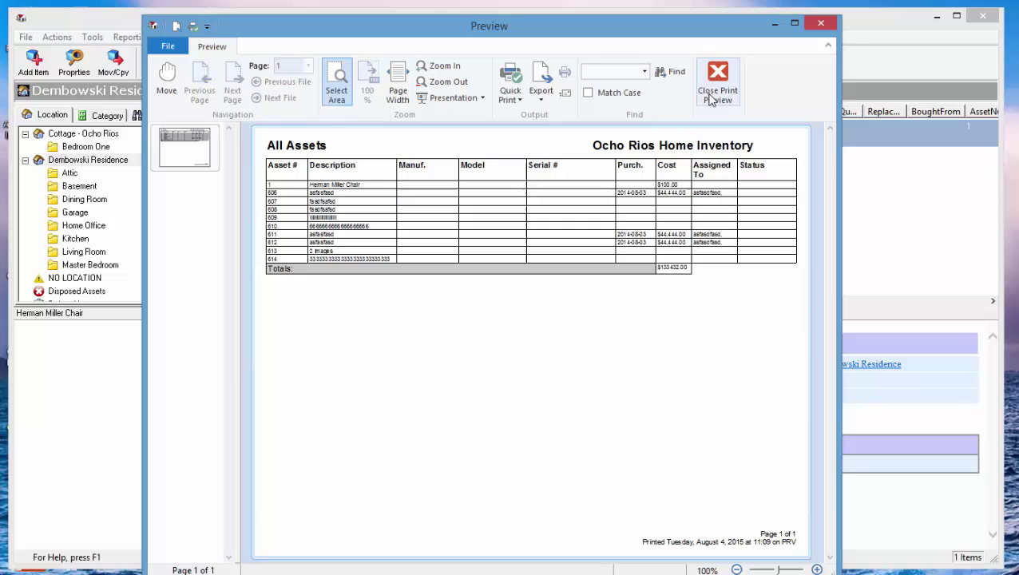
pyautogui.click(717, 90)
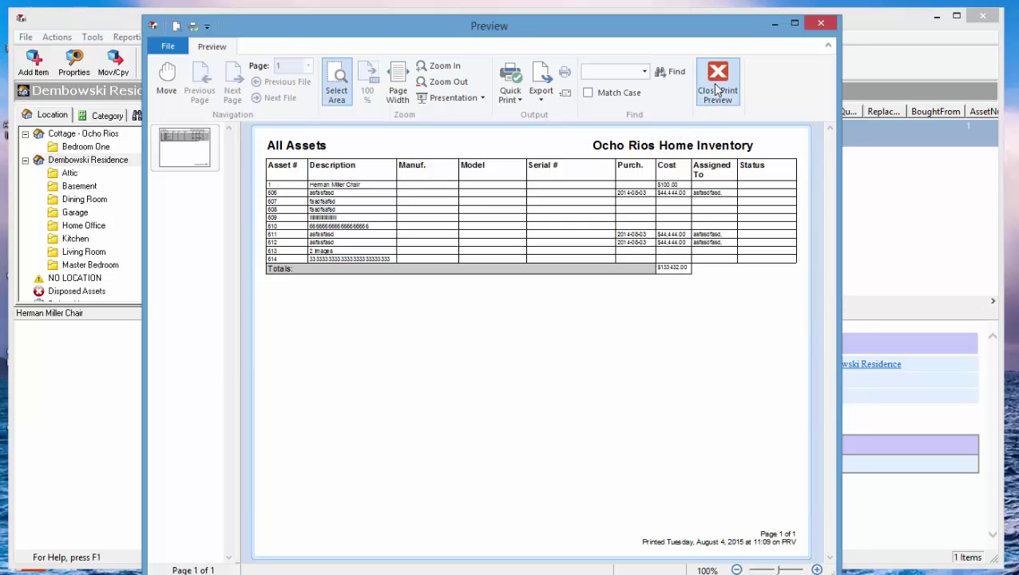